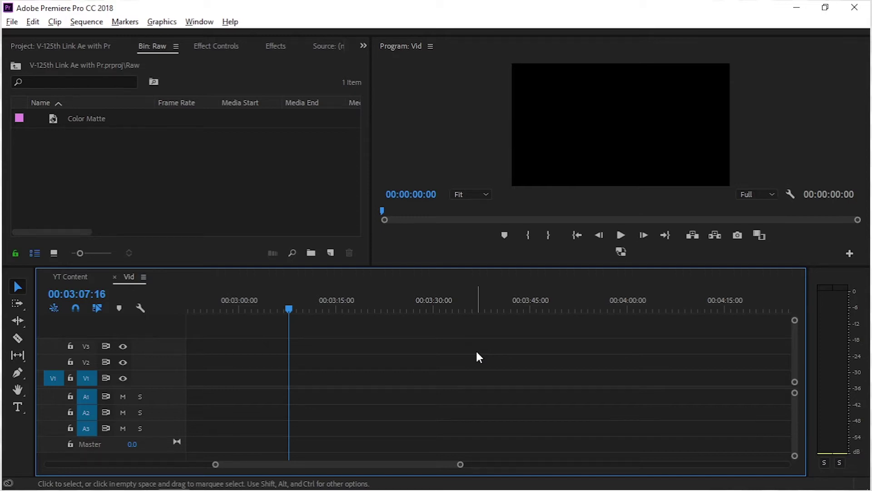
# - Switch to After Effects and look through the Composition menu without running a command
pyautogui.hotkey('alt', 'Tab')
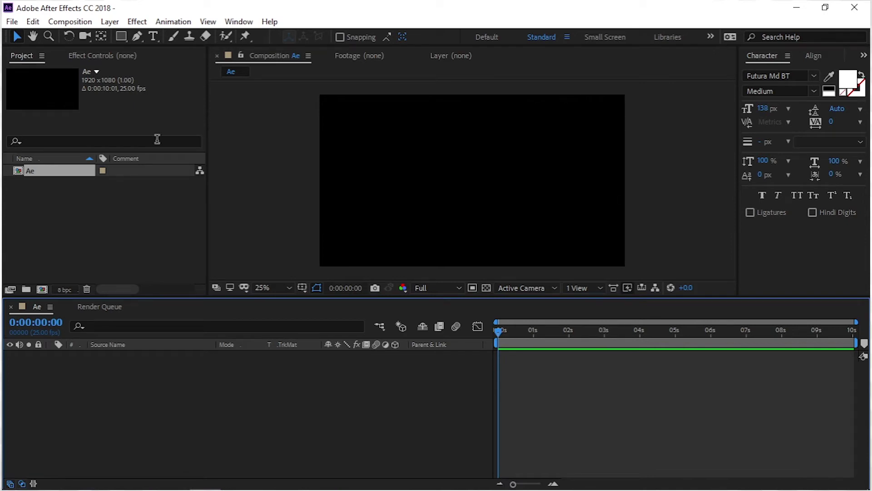
pyautogui.click(76, 22)
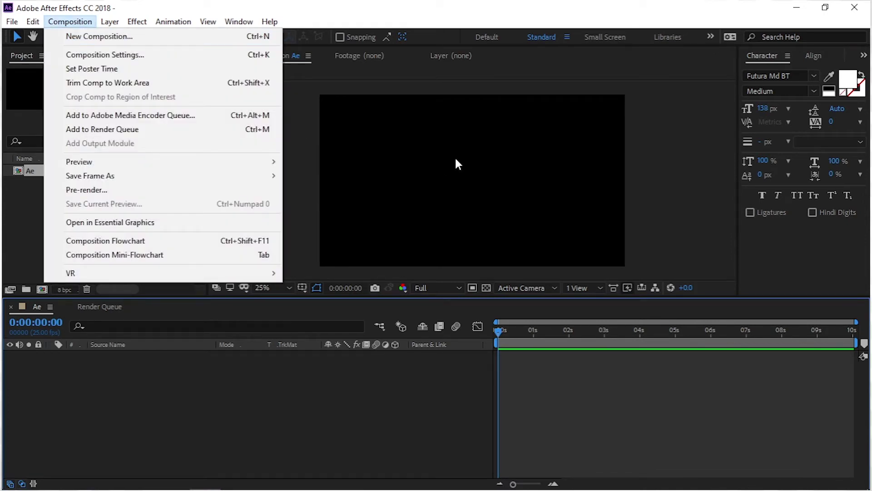
pyautogui.click(455, 159)
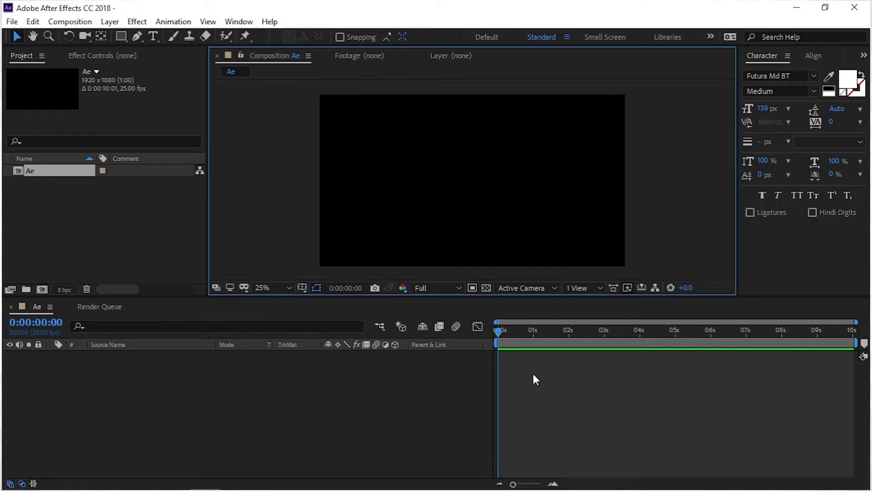
# - Add 'Premiere Essential' text to the Ae composition, centred horizontally and vertically
pyautogui.hotkey('ctrl', 't')
pyautogui.click(431, 164)
pyautogui.write('Pre')
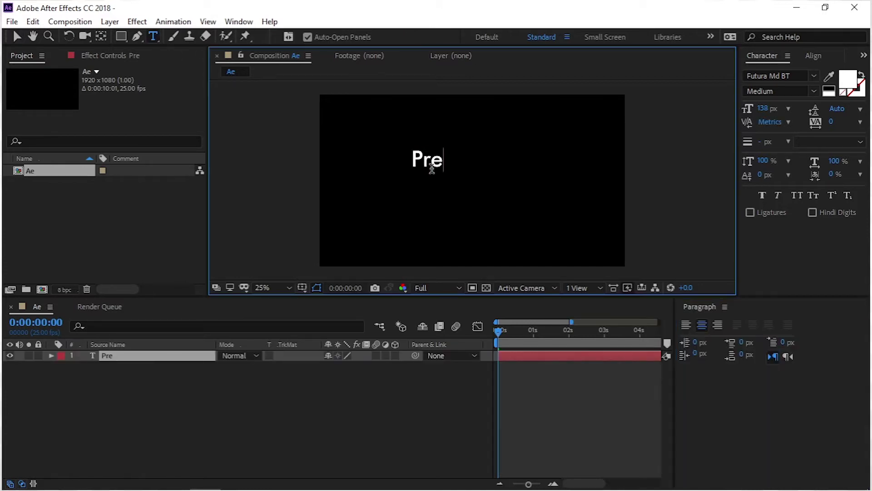
pyautogui.write('miere Essential')
pyautogui.click(813, 55)
pyautogui.click(771, 86)
pyautogui.click(844, 90)
pyautogui.click(745, 314)
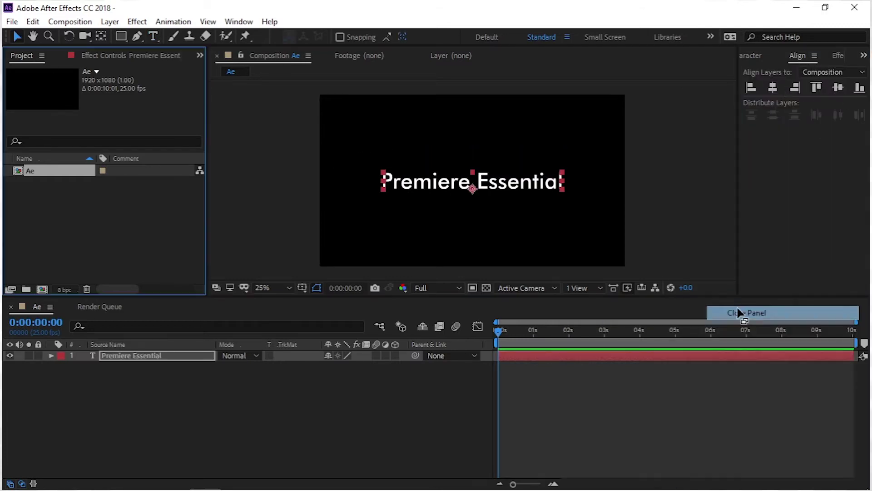
pyautogui.click(788, 57)
pyautogui.click(810, 54)
# - Apply an animate-in text preset to the text and preview it from around one second
pyautogui.click(835, 53)
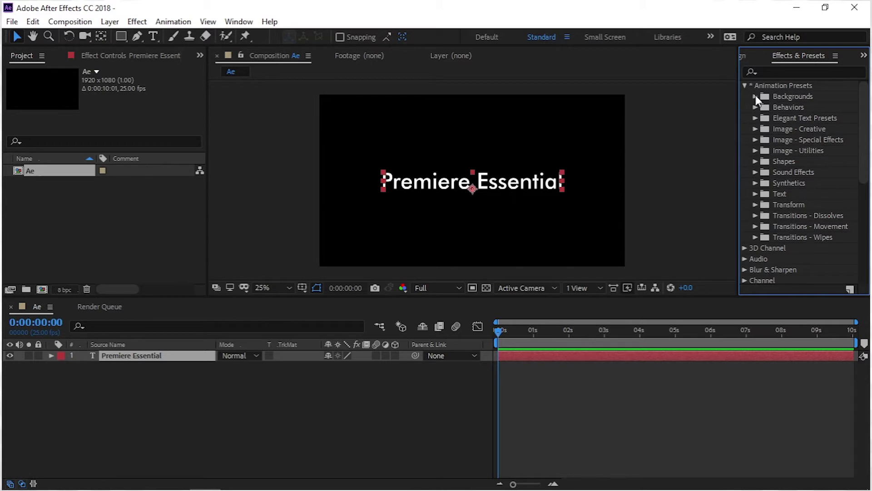
pyautogui.moveTo(813, 150); pyautogui.dragTo(544, 177)
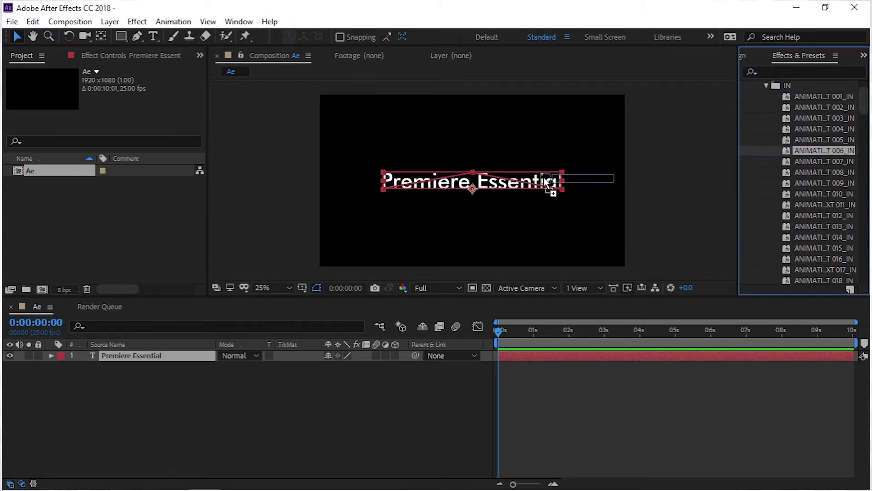
pyautogui.press('space')
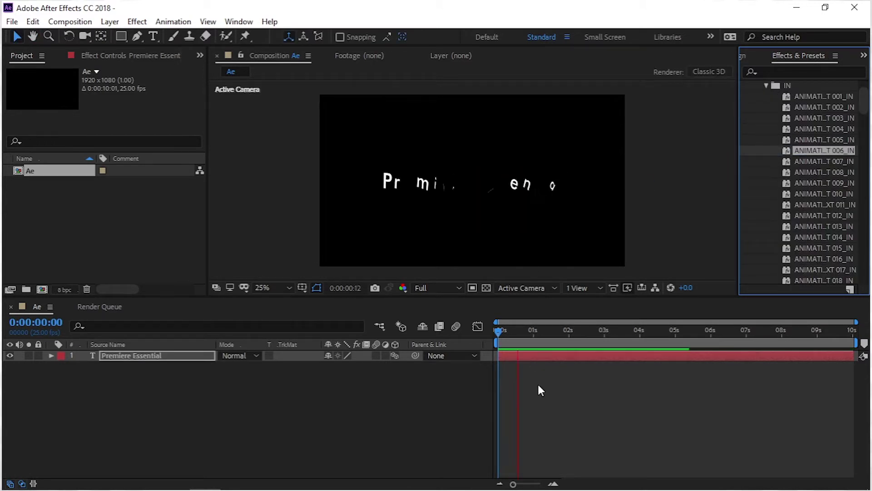
pyautogui.moveTo(529, 330); pyautogui.dragTo(512, 335)
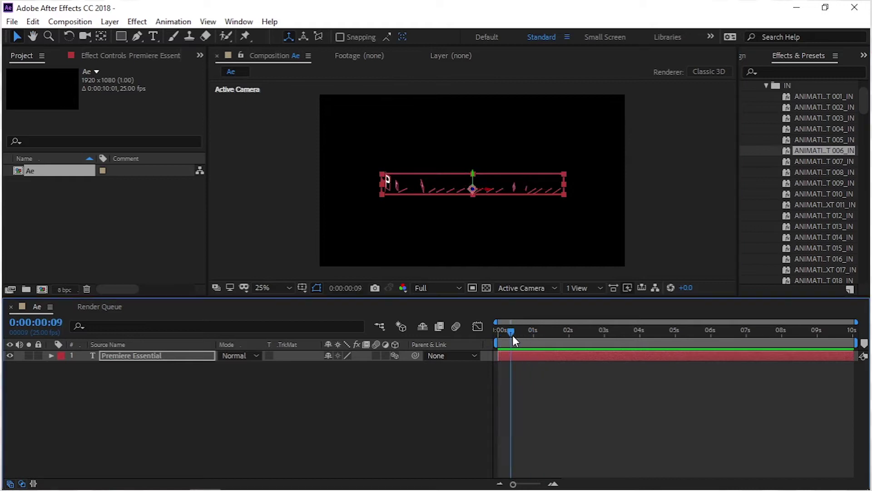
pyautogui.press('space')
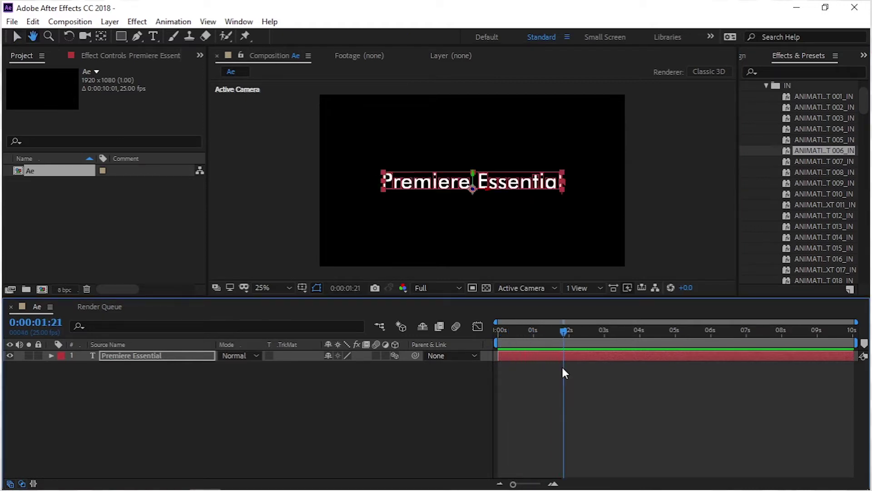
pyautogui.moveTo(564, 335); pyautogui.dragTo(540, 336)
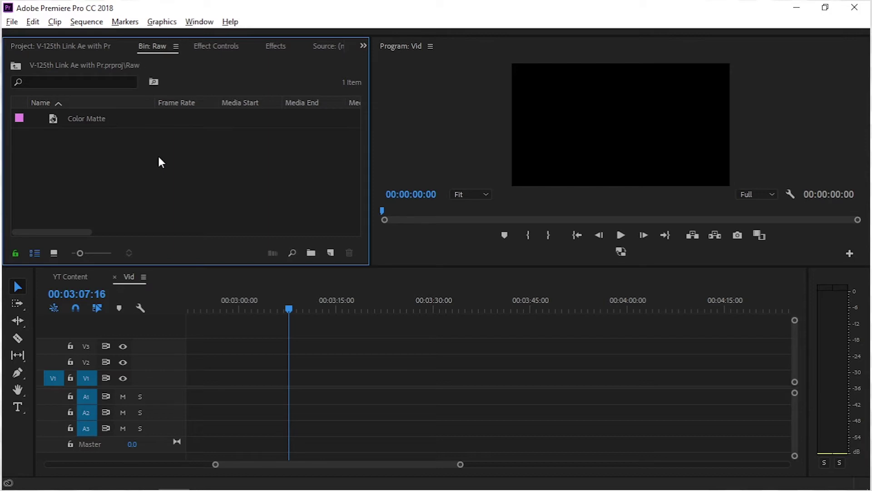
# - Import the Ae .aep project file from the Project panel, browsing in Large icons view
pyautogui.doubleClick(184, 170)
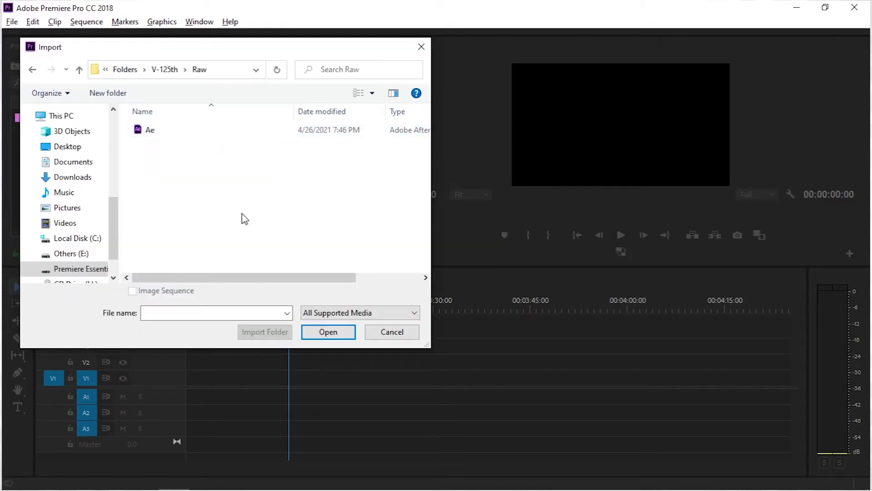
pyautogui.click(372, 93)
pyautogui.moveTo(369, 128); pyautogui.dragTo(367, 39)
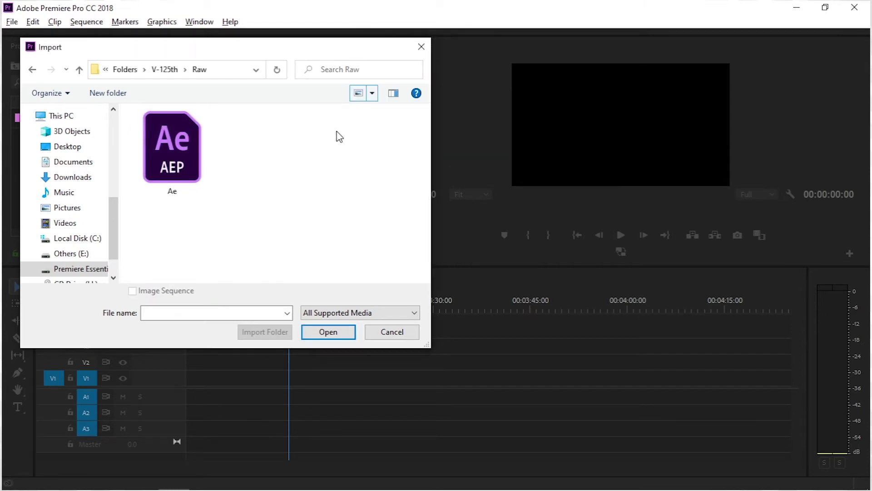
pyautogui.click(168, 122)
pyautogui.click(173, 144)
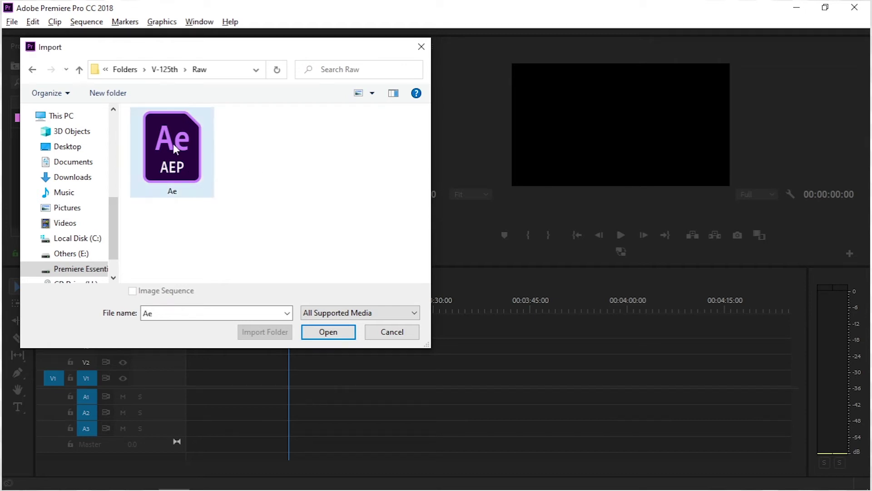
pyautogui.click(328, 333)
pyautogui.moveTo(414, 120); pyautogui.dragTo(411, 122)
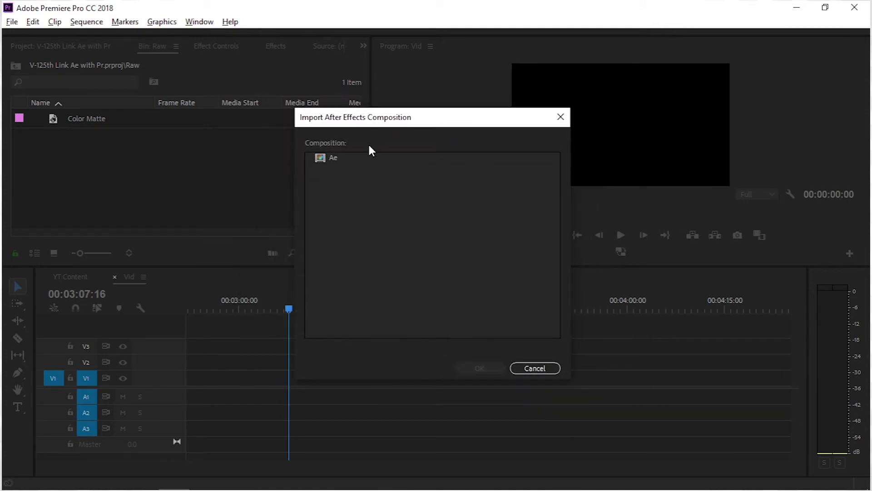
# - Choose the Ae composition in the Import After Effects Composition dialog and confirm with OK
pyautogui.click(340, 161)
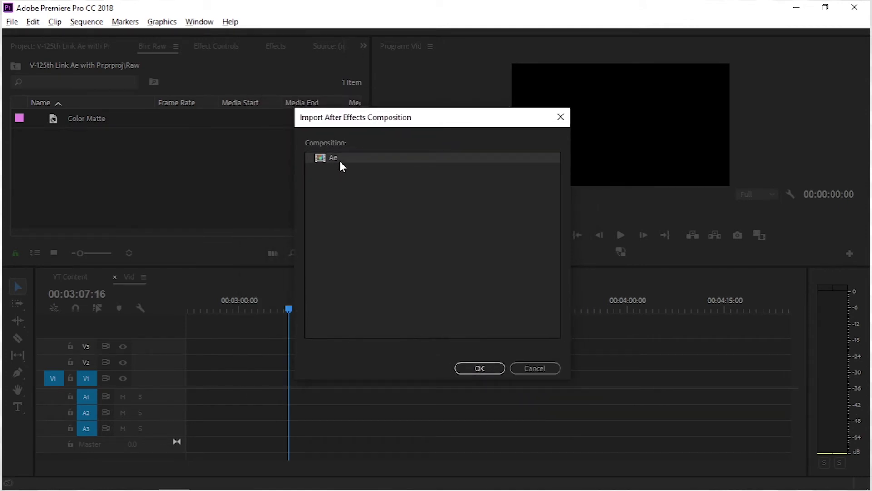
pyautogui.click(418, 242)
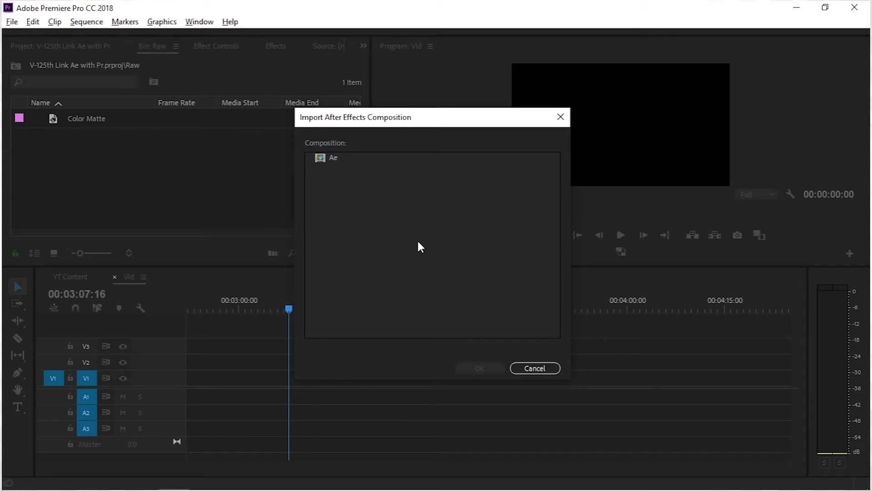
pyautogui.click(334, 160)
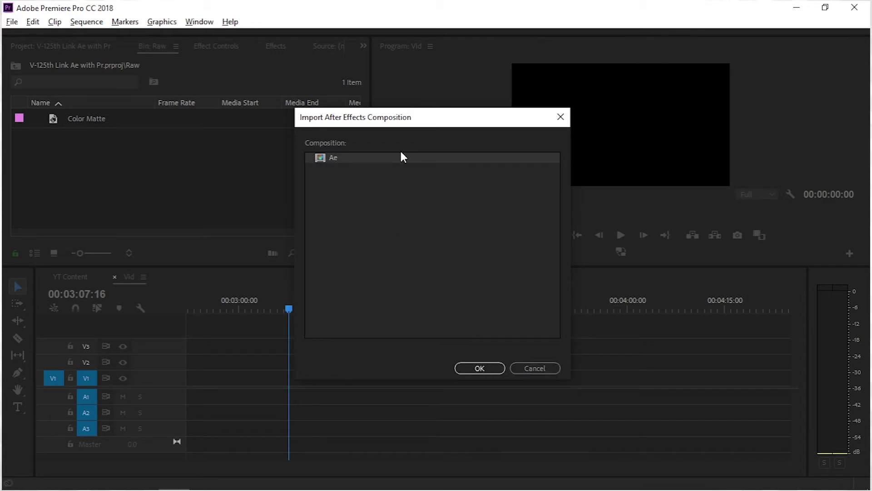
pyautogui.click(482, 370)
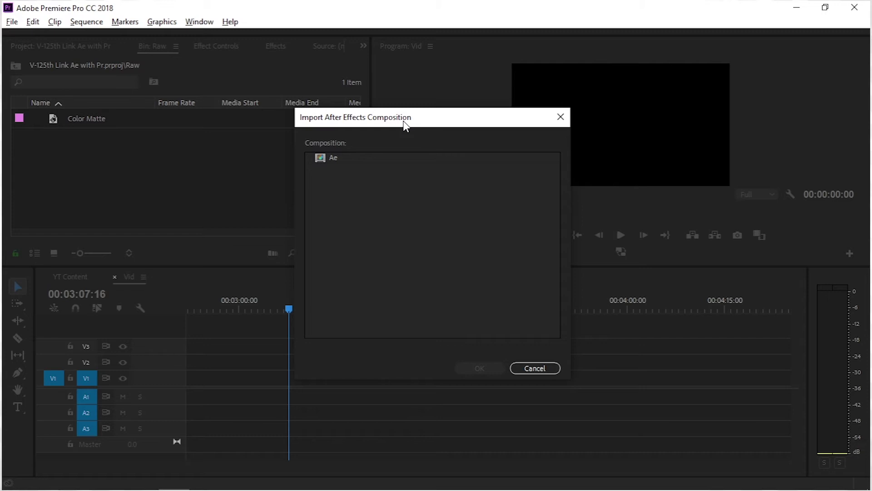
pyautogui.click(337, 159)
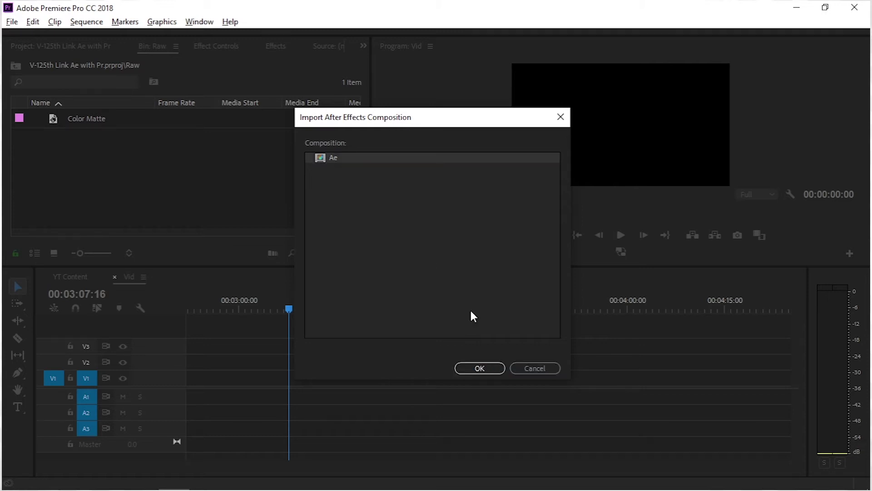
pyautogui.click(480, 369)
pyautogui.click(53, 251)
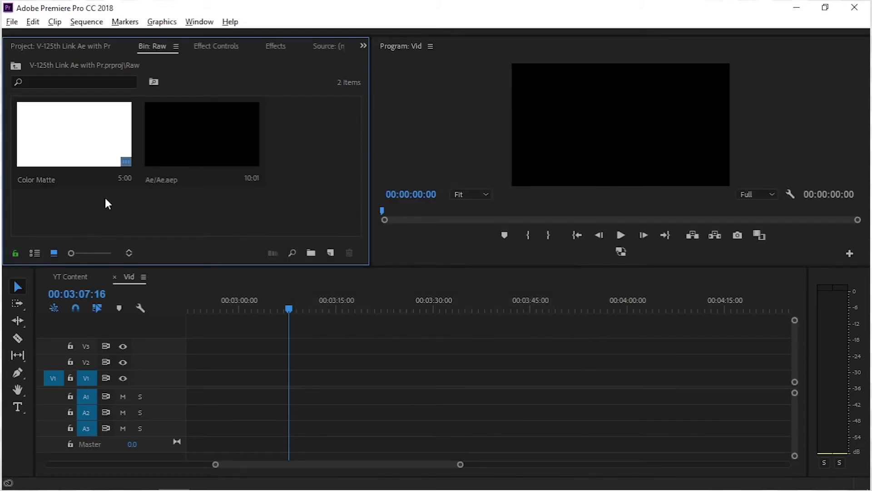
# - In list view, drag Ae/Ae.aep onto track V1 at 03:07:16
pyautogui.click(35, 252)
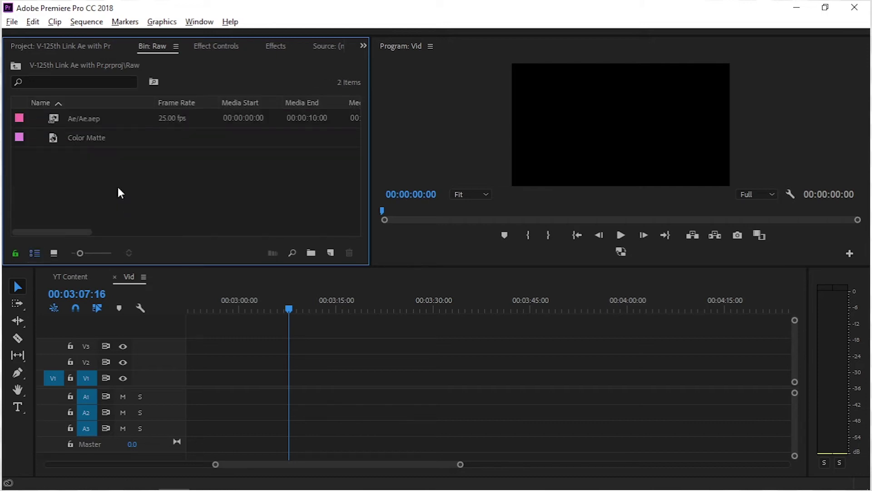
pyautogui.click(96, 118)
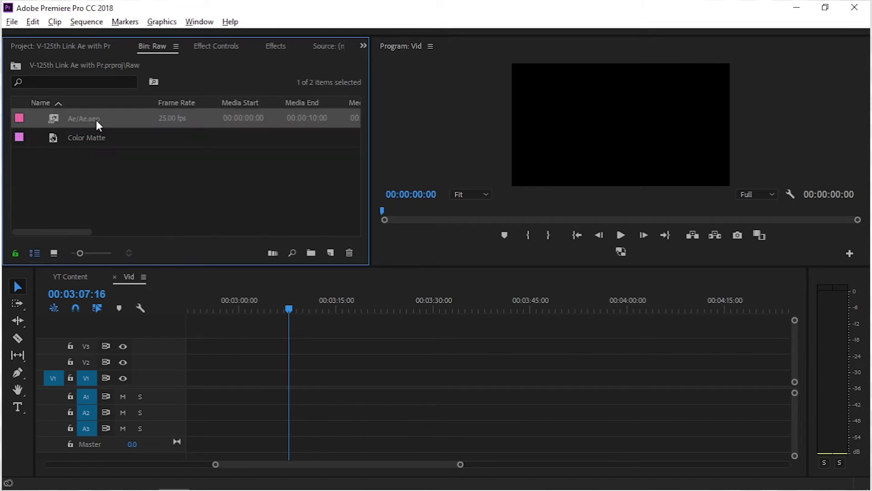
pyautogui.click(97, 187)
pyautogui.click(61, 116)
pyautogui.moveTo(367, 118)
pyautogui.mouseDown()
pyautogui.moveTo(655, 129)
pyautogui.moveTo(307, 131)
pyautogui.mouseUp()
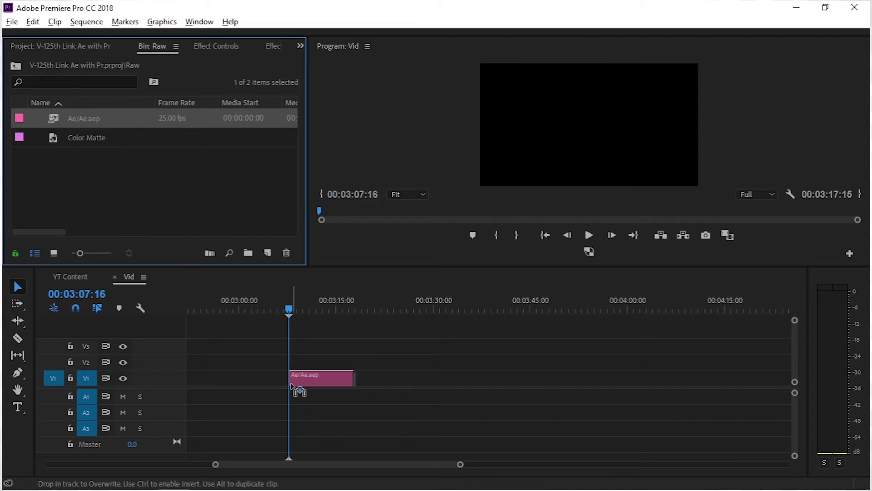
pyautogui.moveTo(214, 230); pyautogui.dragTo(335, 378)
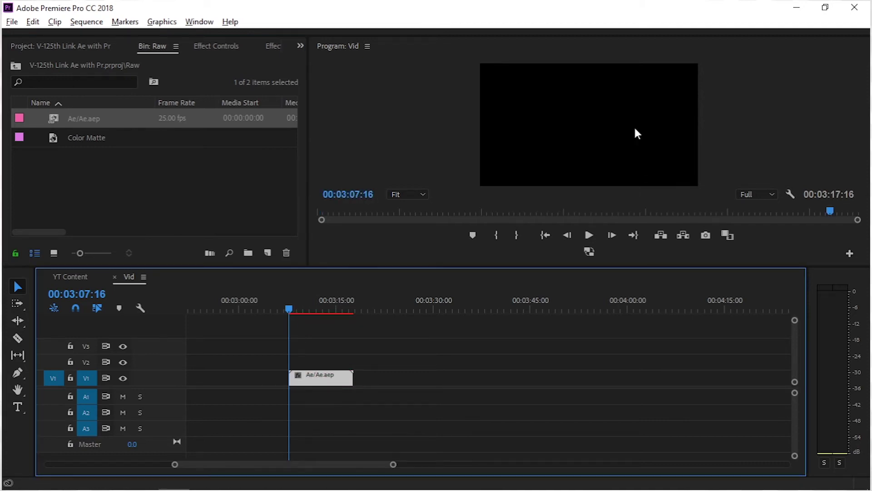
# - Play the Premiere Essential title animation in the maximised Program monitor
pyautogui.press('`')
pyautogui.press('space')
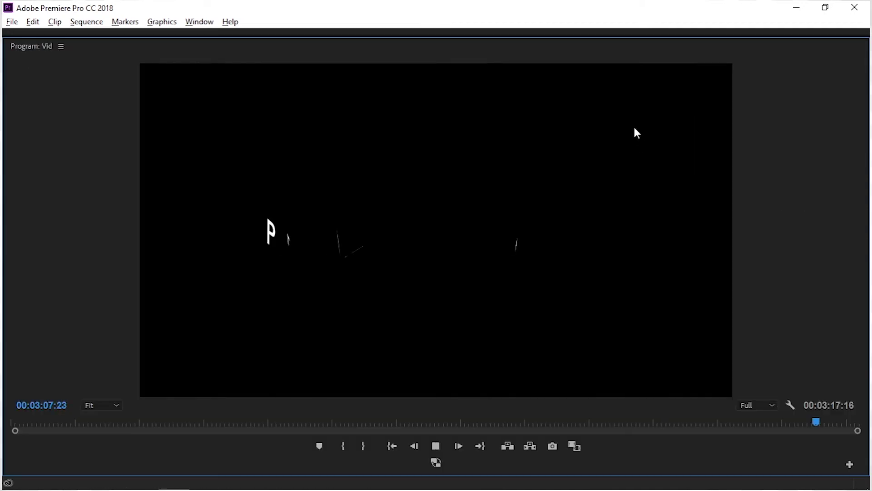
pyautogui.press('`')
pyautogui.press('space')
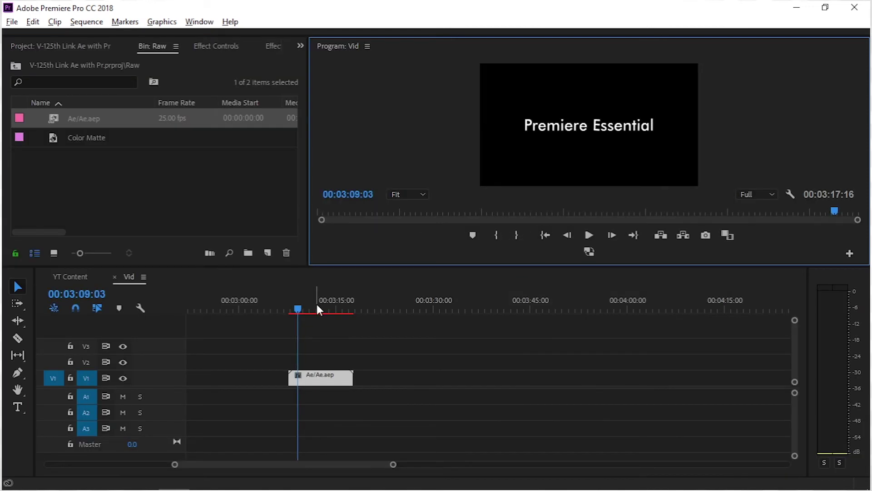
pyautogui.moveTo(301, 306); pyautogui.dragTo(293, 307)
pyautogui.press('space')
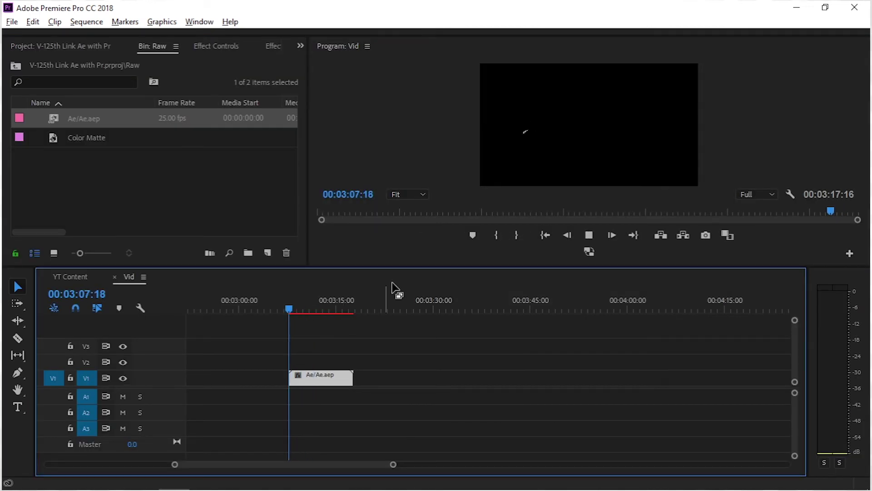
pyautogui.press('space')
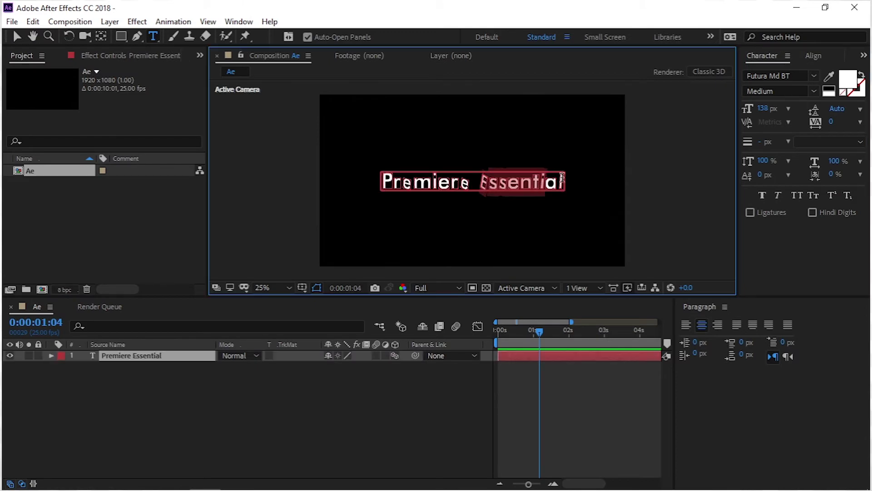
# - Delete ' Essential' from the After Effects title so it reads 'Premiere'
pyautogui.moveTo(562, 178); pyautogui.dragTo(566, 177)
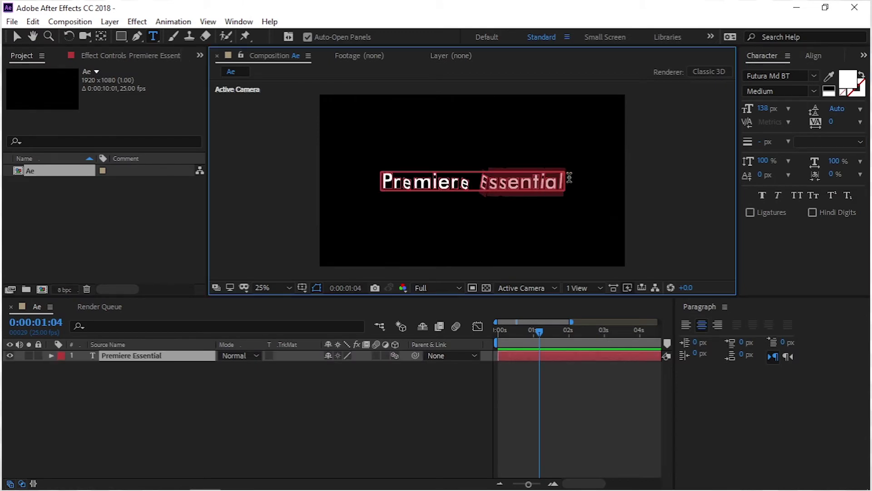
pyautogui.press('BackSpace')
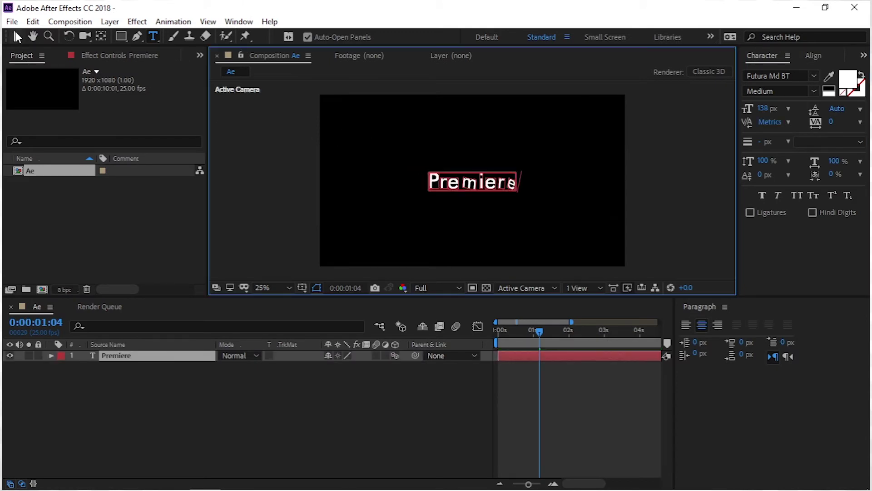
pyautogui.click(17, 36)
pyautogui.click(610, 370)
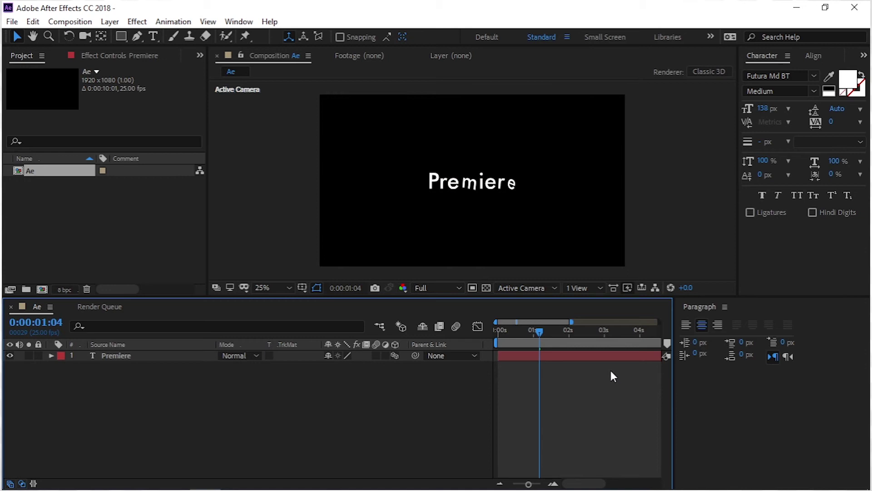
pyautogui.click(682, 235)
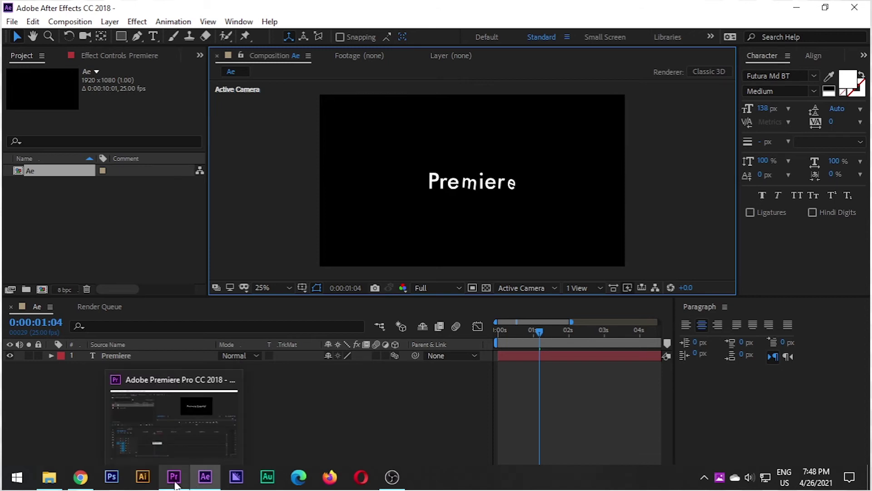
# - In Premiere Pro, play the updated title full-screen, then park the playhead at 03:10:03
pyautogui.click(177, 486)
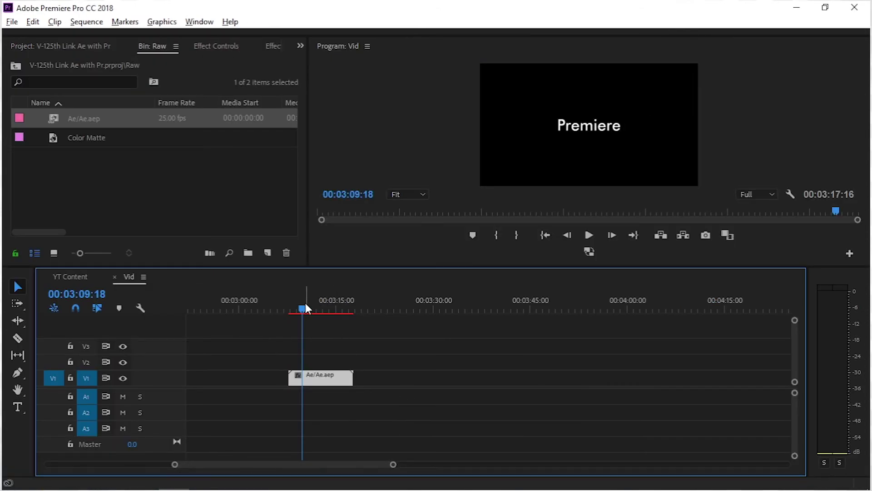
pyautogui.moveTo(303, 305); pyautogui.dragTo(291, 305)
pyautogui.press('`')
pyautogui.press('space')
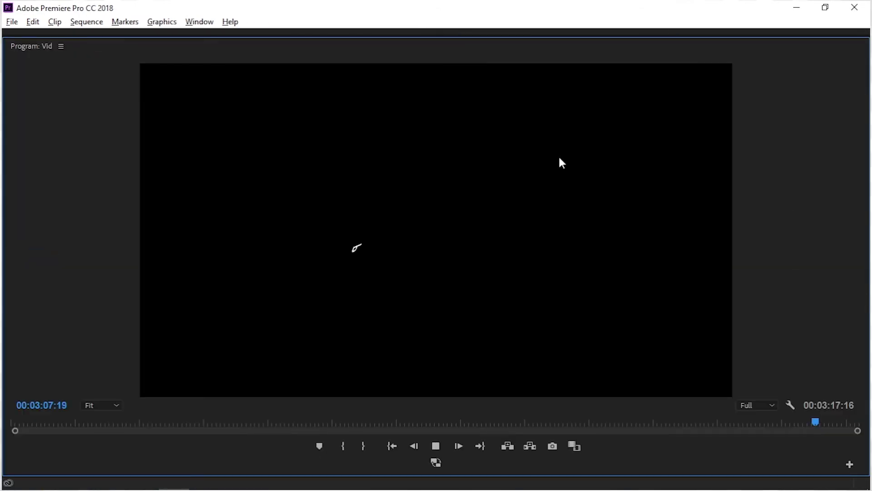
pyautogui.press('space')
pyautogui.press('`')
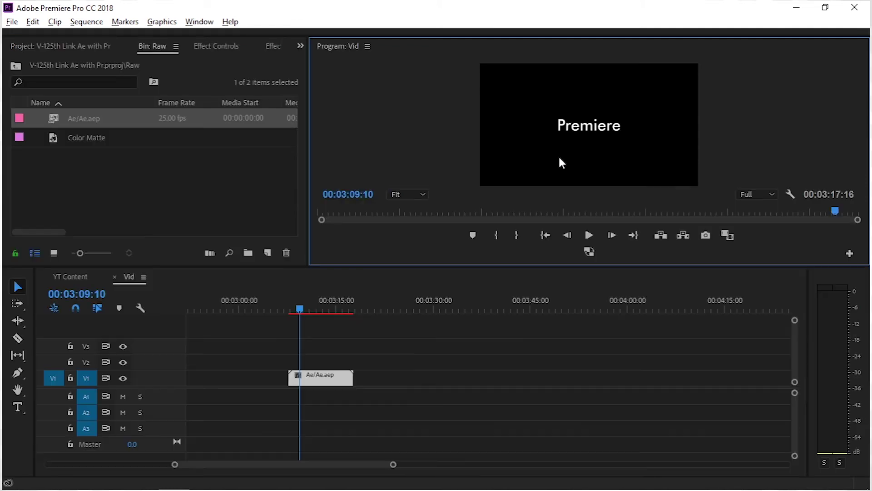
pyautogui.click(305, 311)
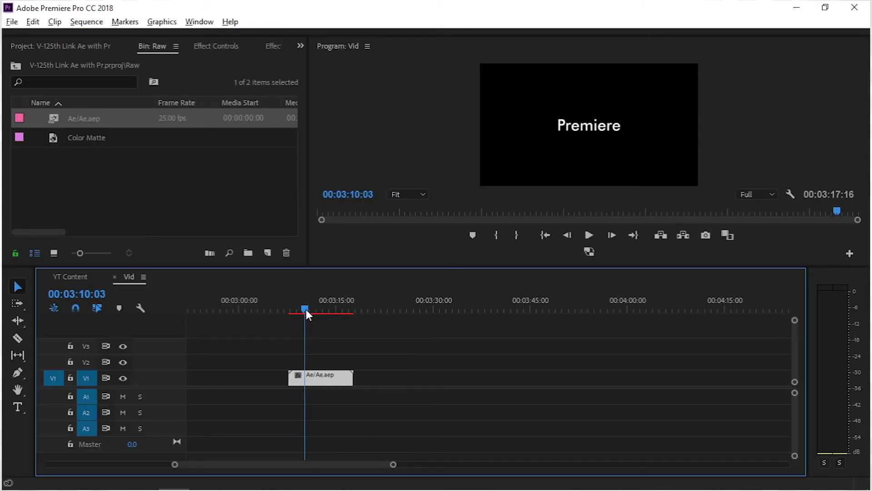